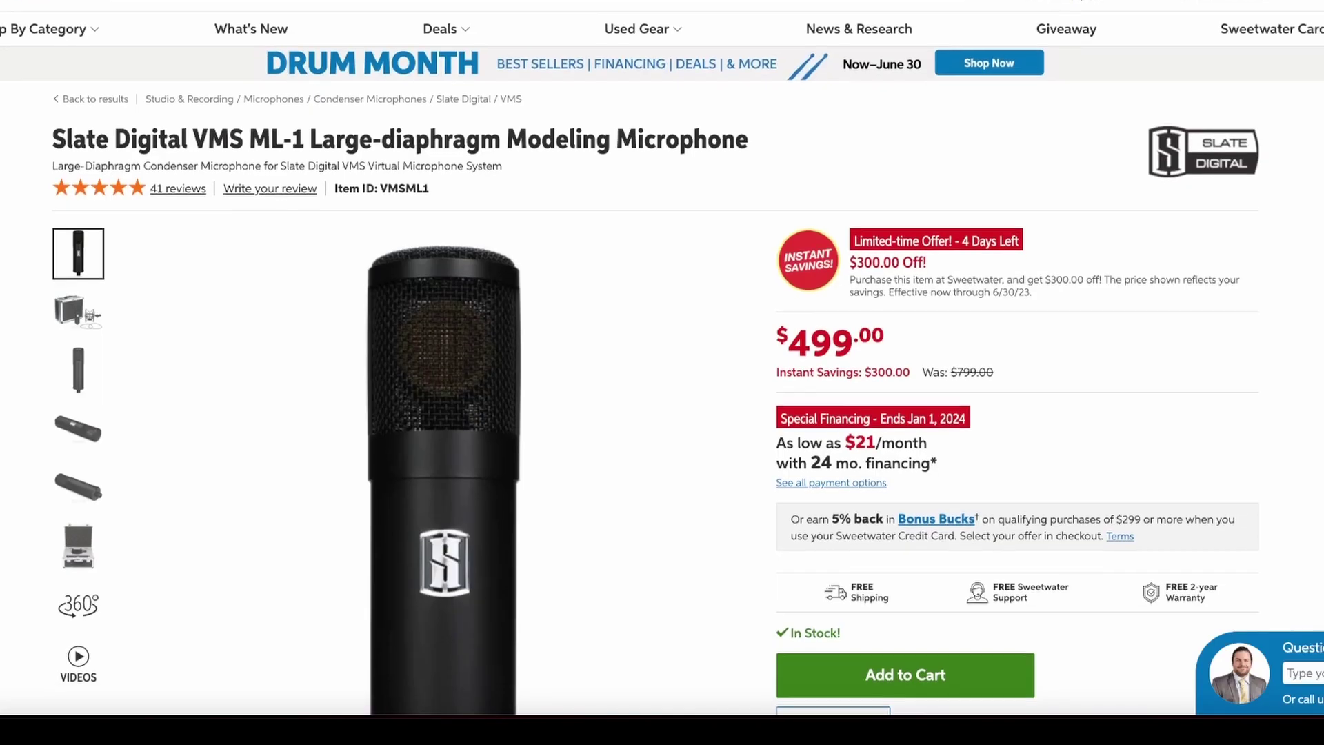
Scroll the mixer to show the FL Stock Vocal Plugins insert and its effect chain.
scroll(662, 373, "down", 3)
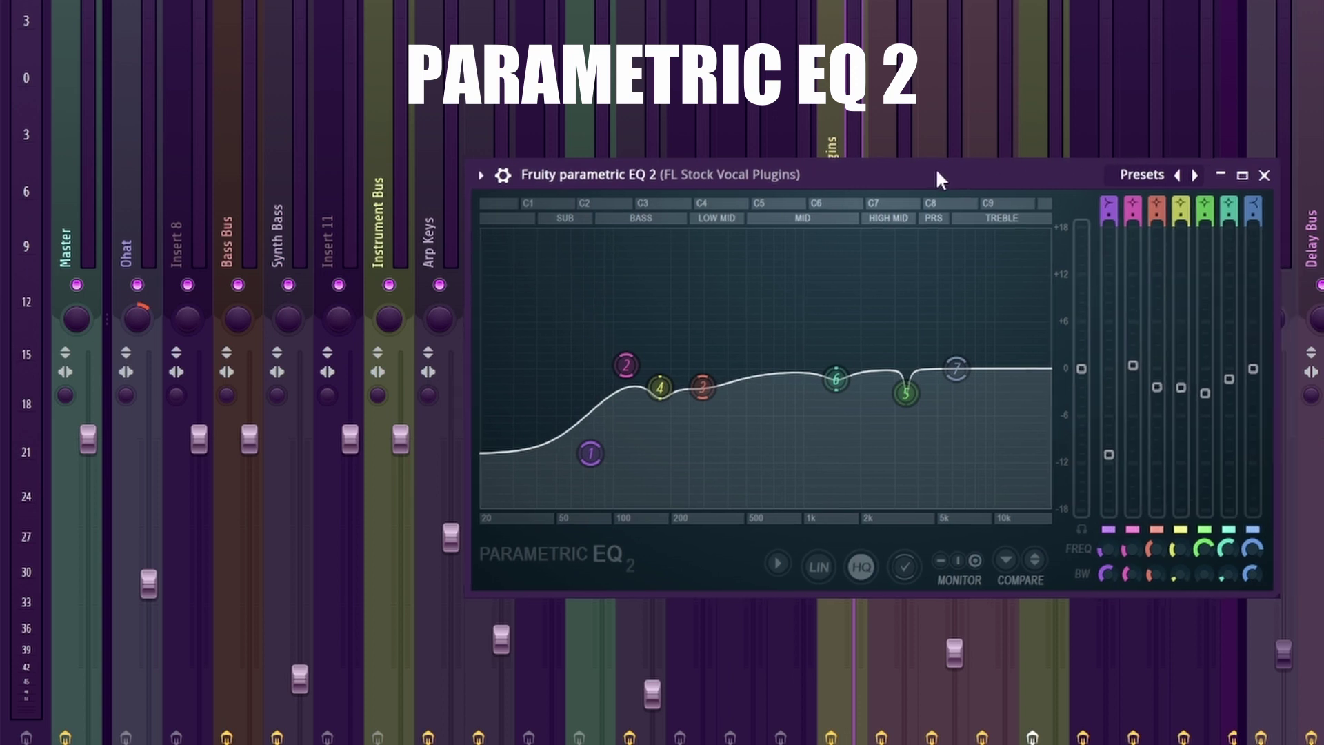
In Fruity parametric EQ 2, boost band 5 to a sharp +12 dB peak near 2.8 kHz.
left_click_drag(936, 172, 785, 163)
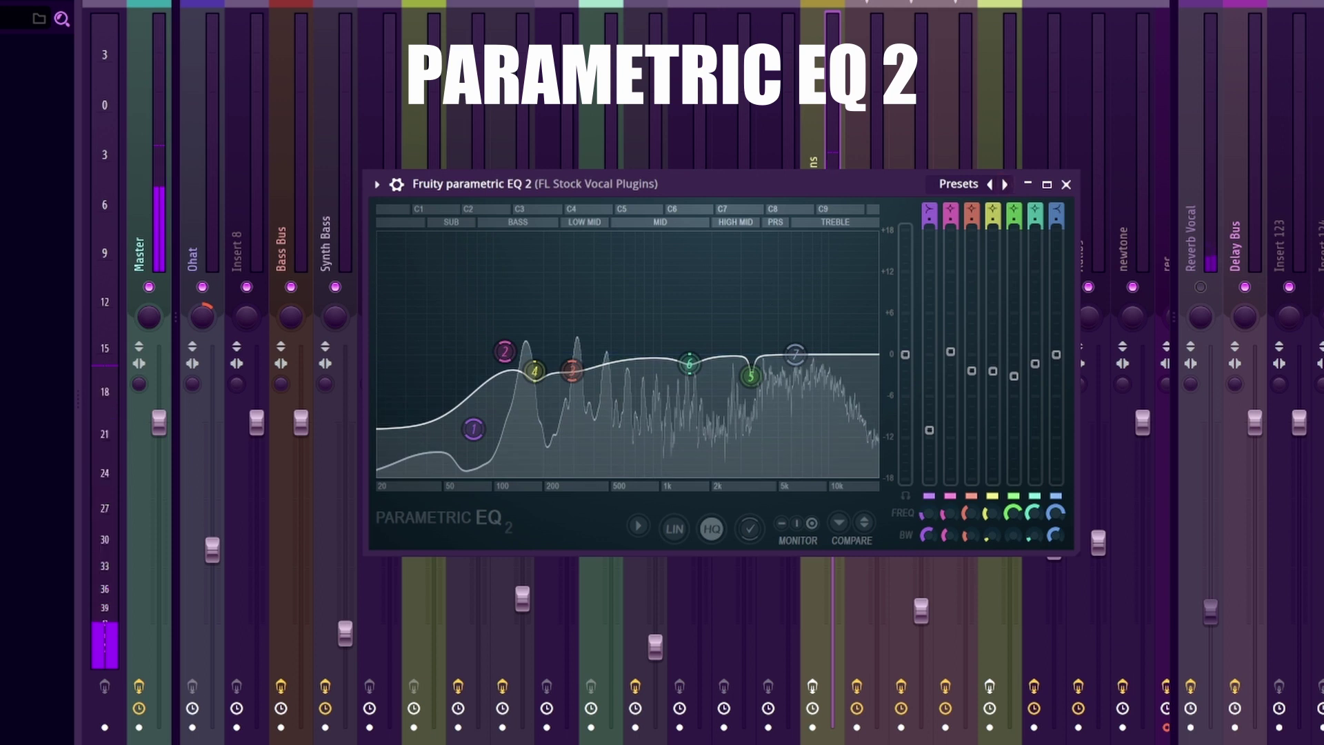
left_click_drag(833, 195, 899, 223)
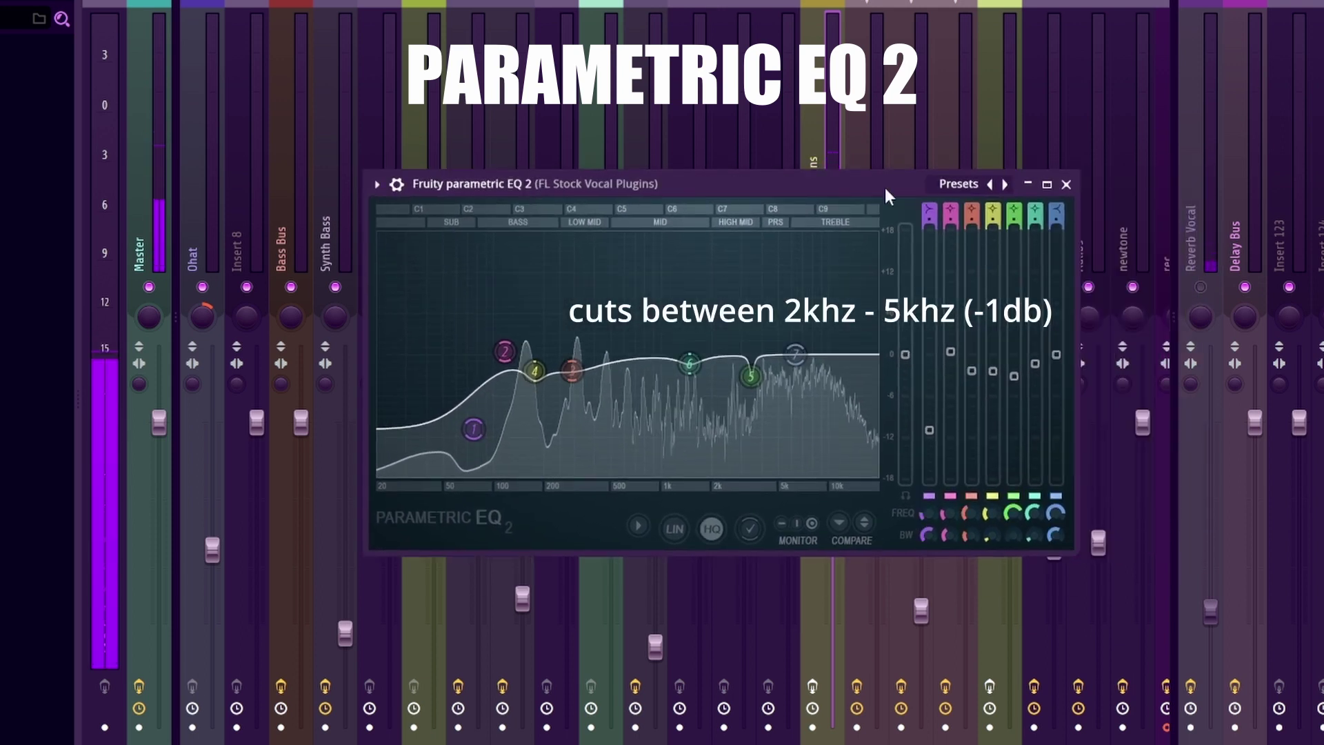
left_click_drag(884, 188, 895, 219)
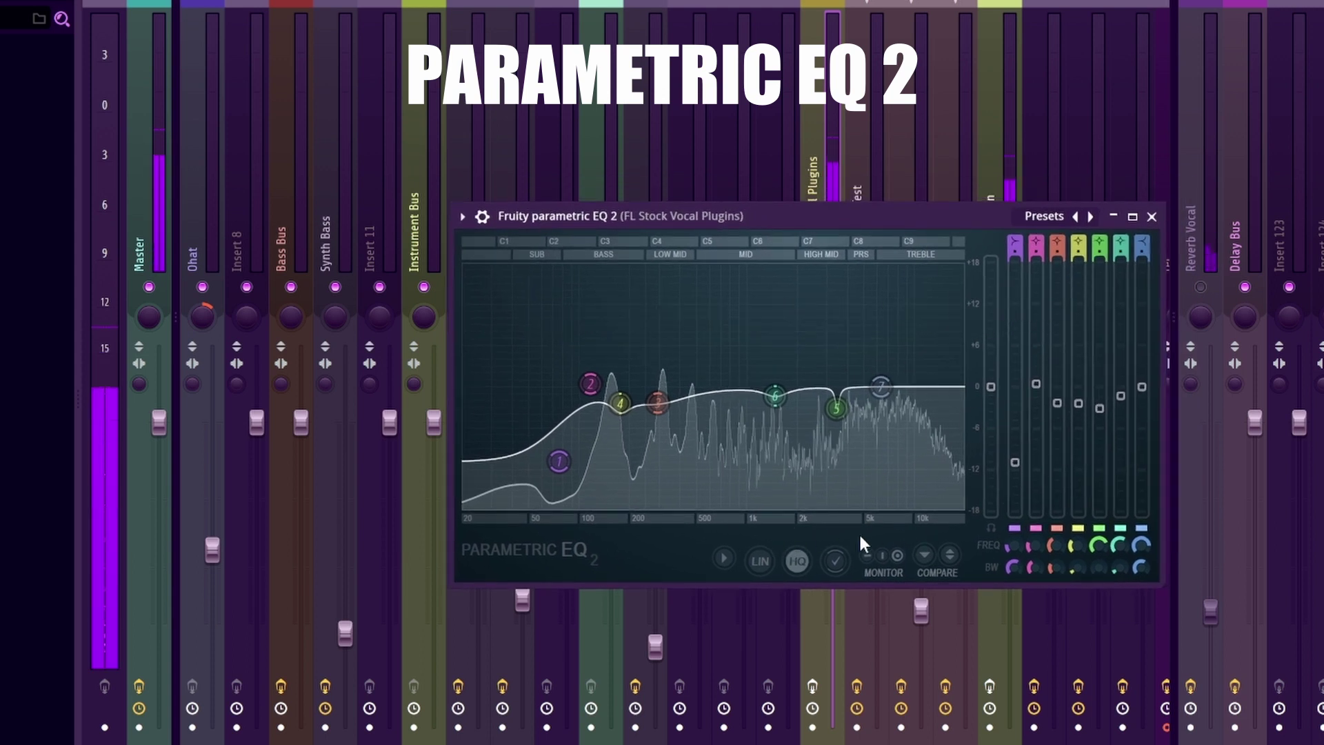
left_click_drag(835, 408, 813, 298)
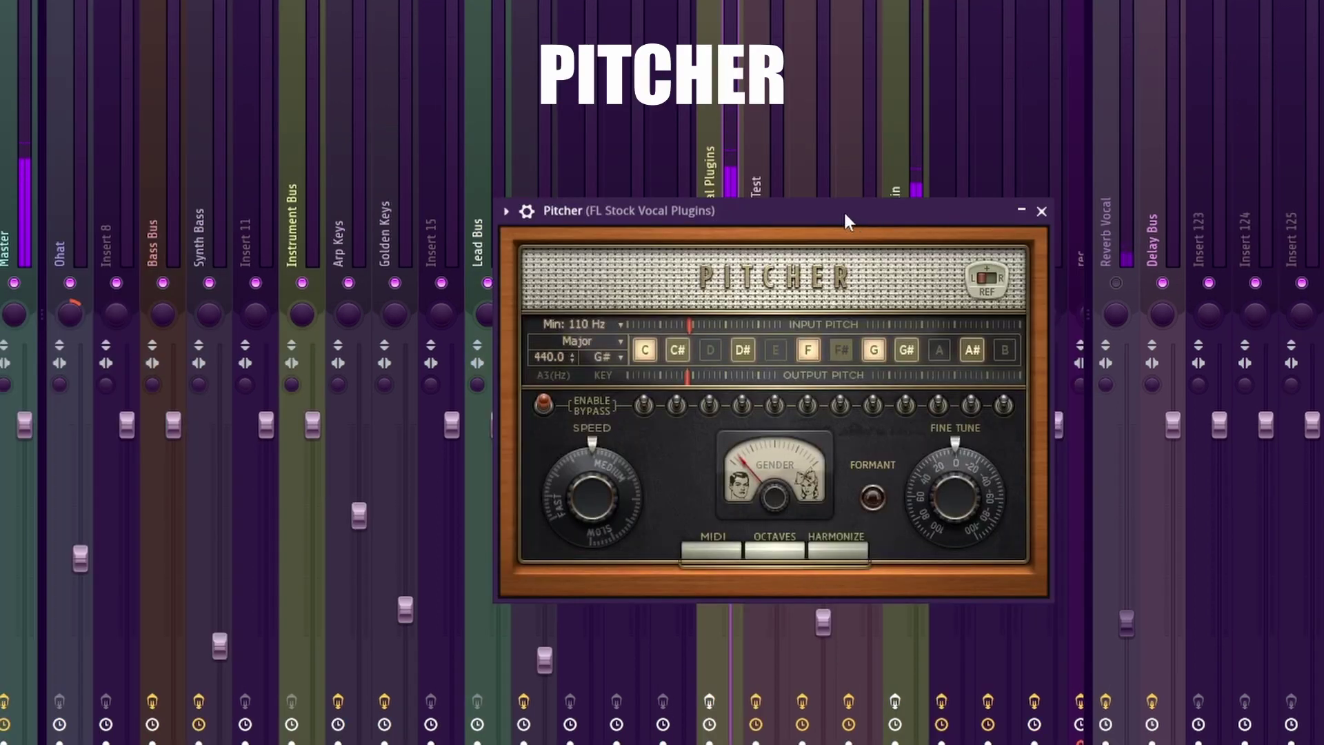
Keep Pitcher on G# Major and turn its correction Speed knob toward Fast.
left_click_drag(846, 219, 693, 216)
left_click(453, 345)
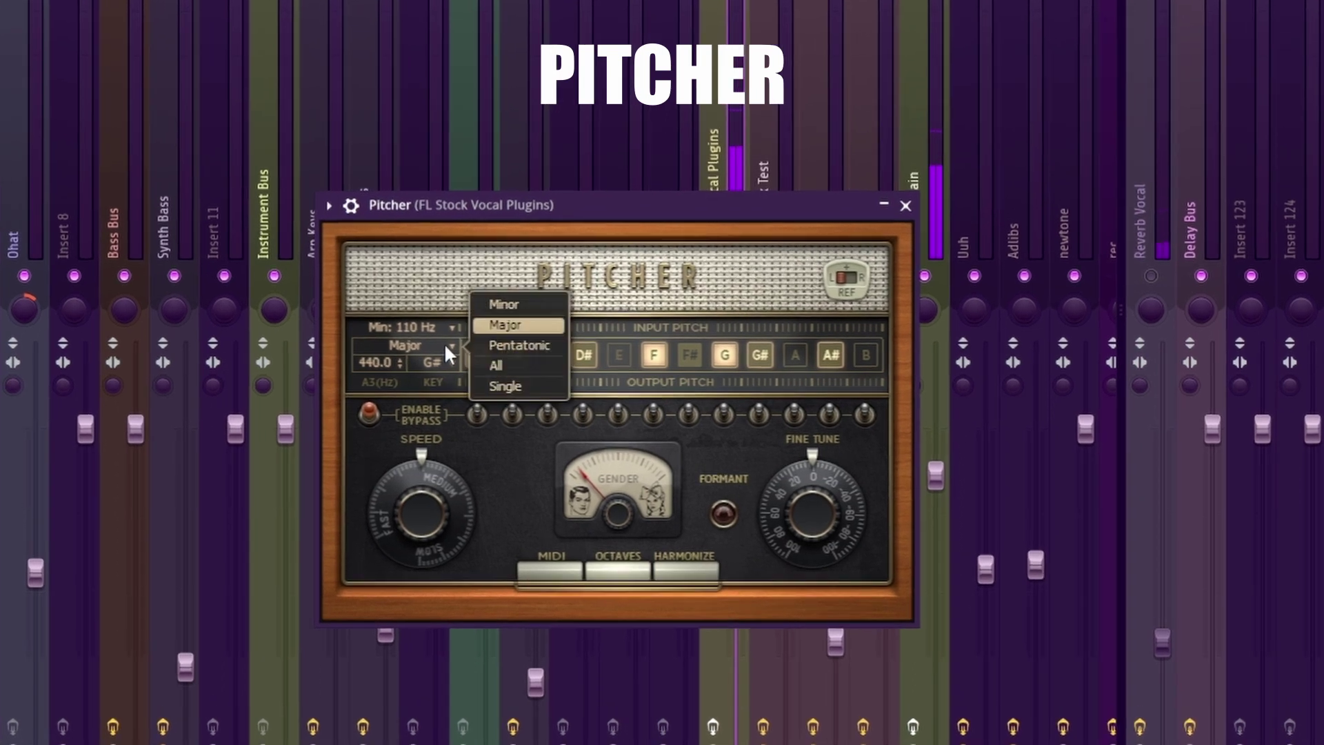
left_click(452, 348)
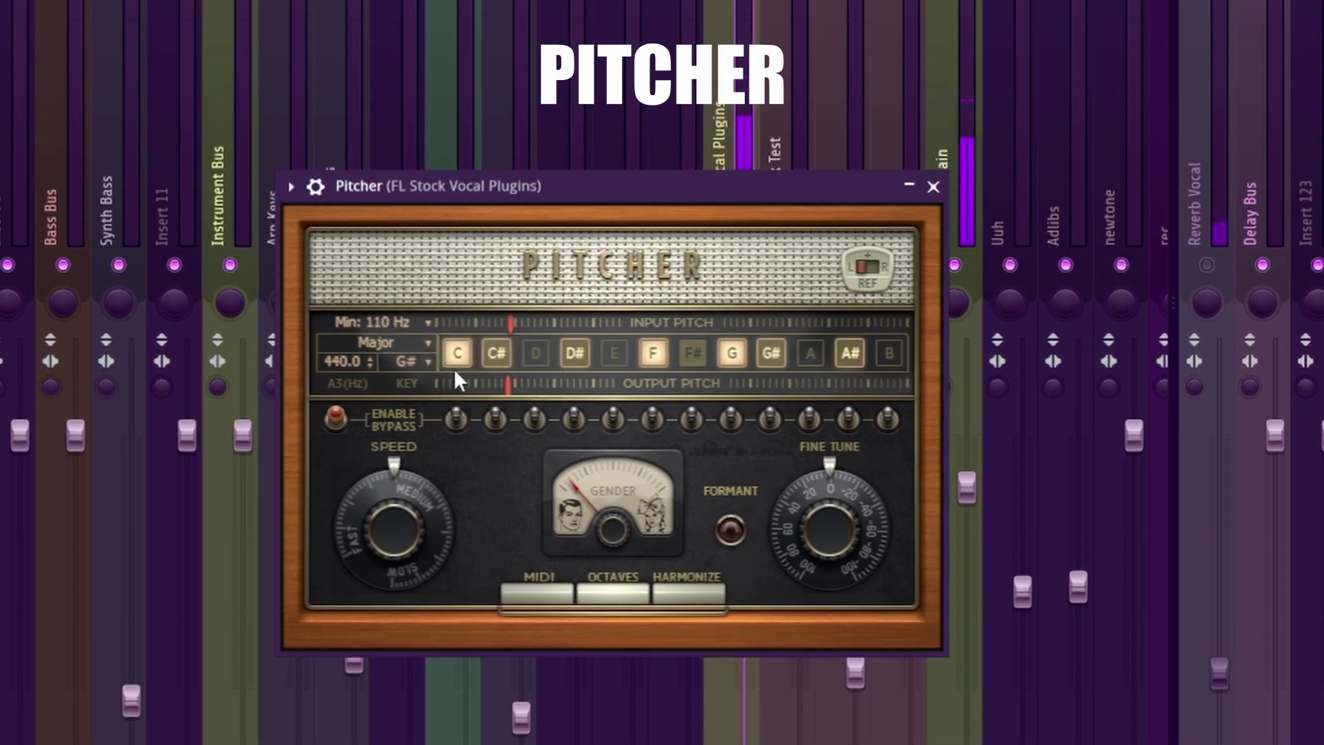
mouse_move(393, 527)
left_mouse_down()
mouse_move(394, 576)
mouse_move(394, 534)
mouse_move(407, 548)
left_mouse_up()
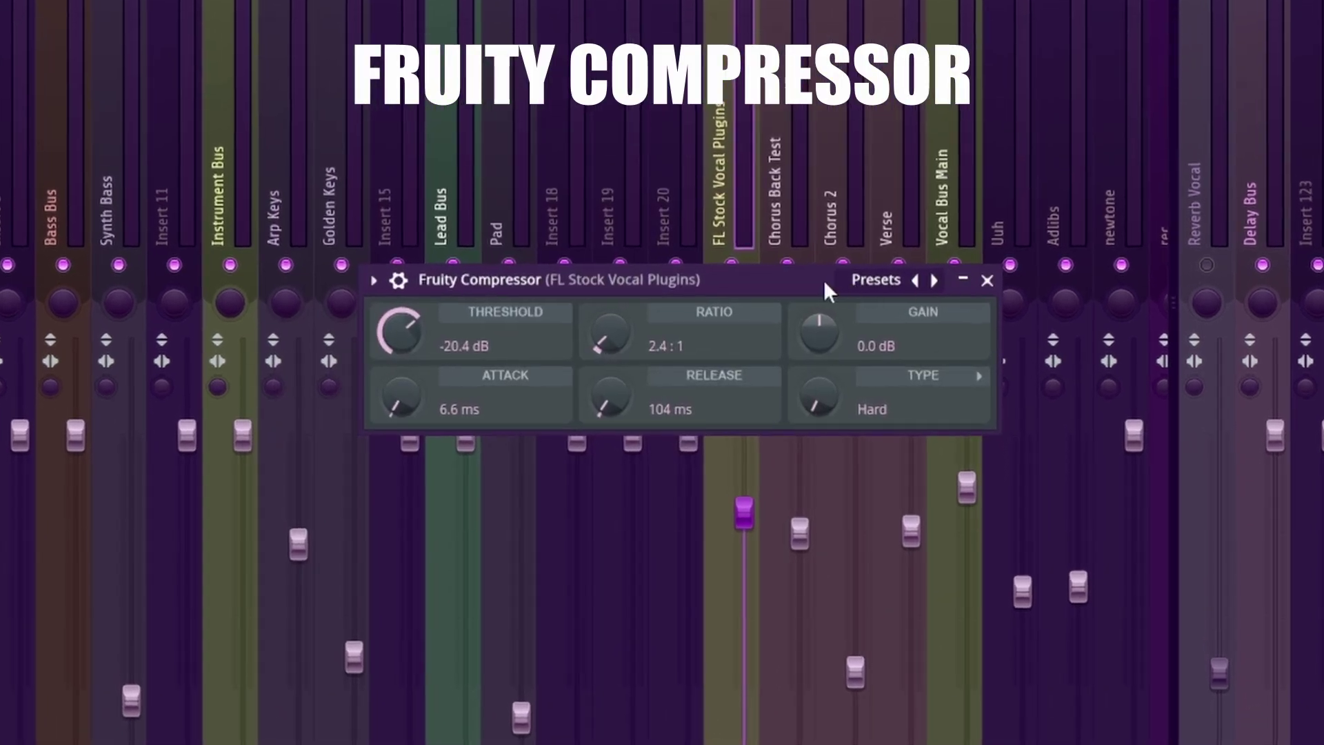
Move the Fruity Compressor window left to look over its settings.
left_click_drag(823, 279, 594, 304)
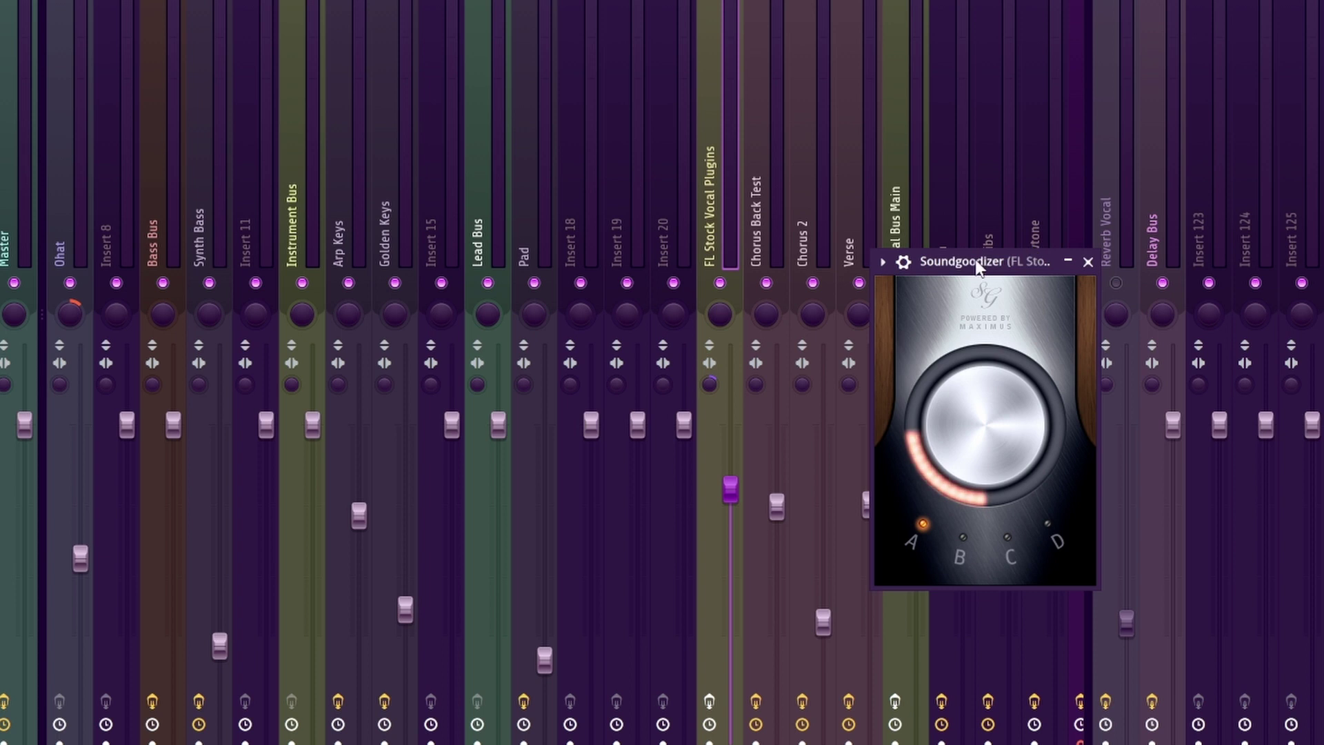
Audition Soundgoodizer modes B and D, then return it to mode A.
left_click_drag(978, 266, 579, 196)
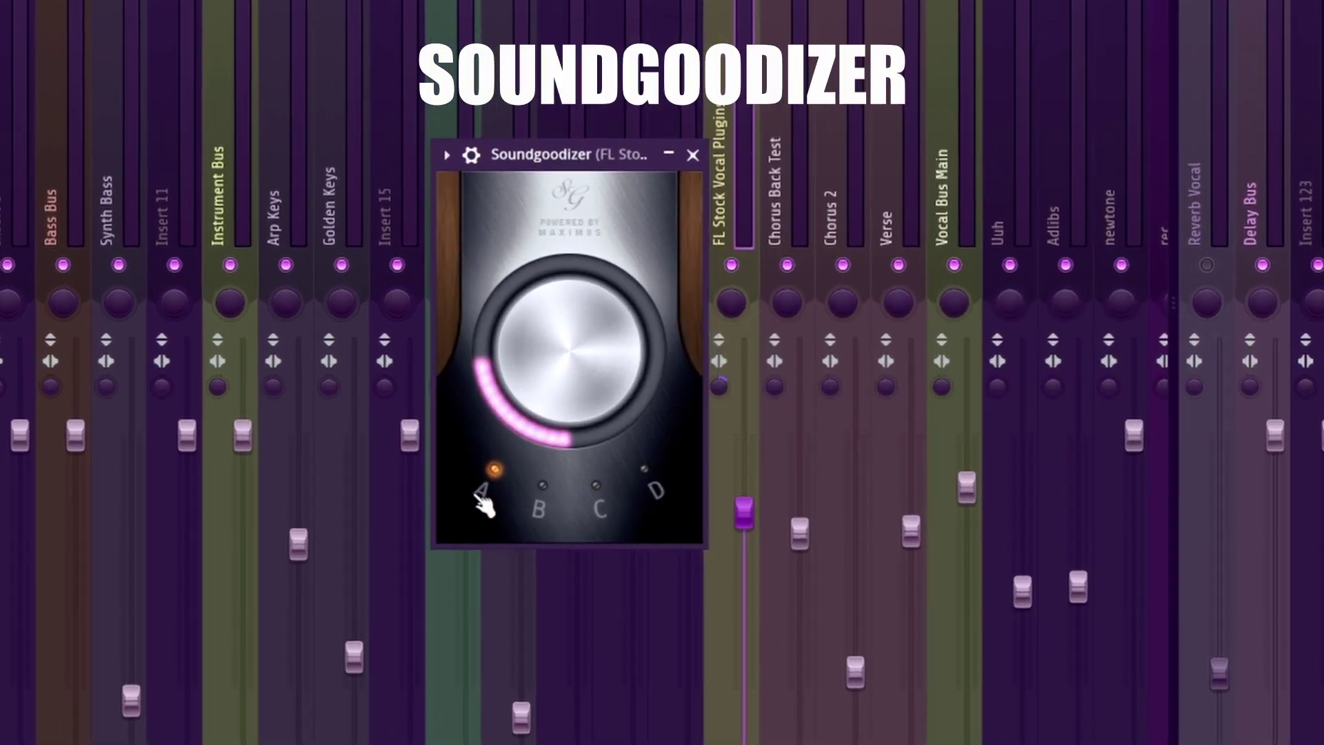
left_click(538, 511)
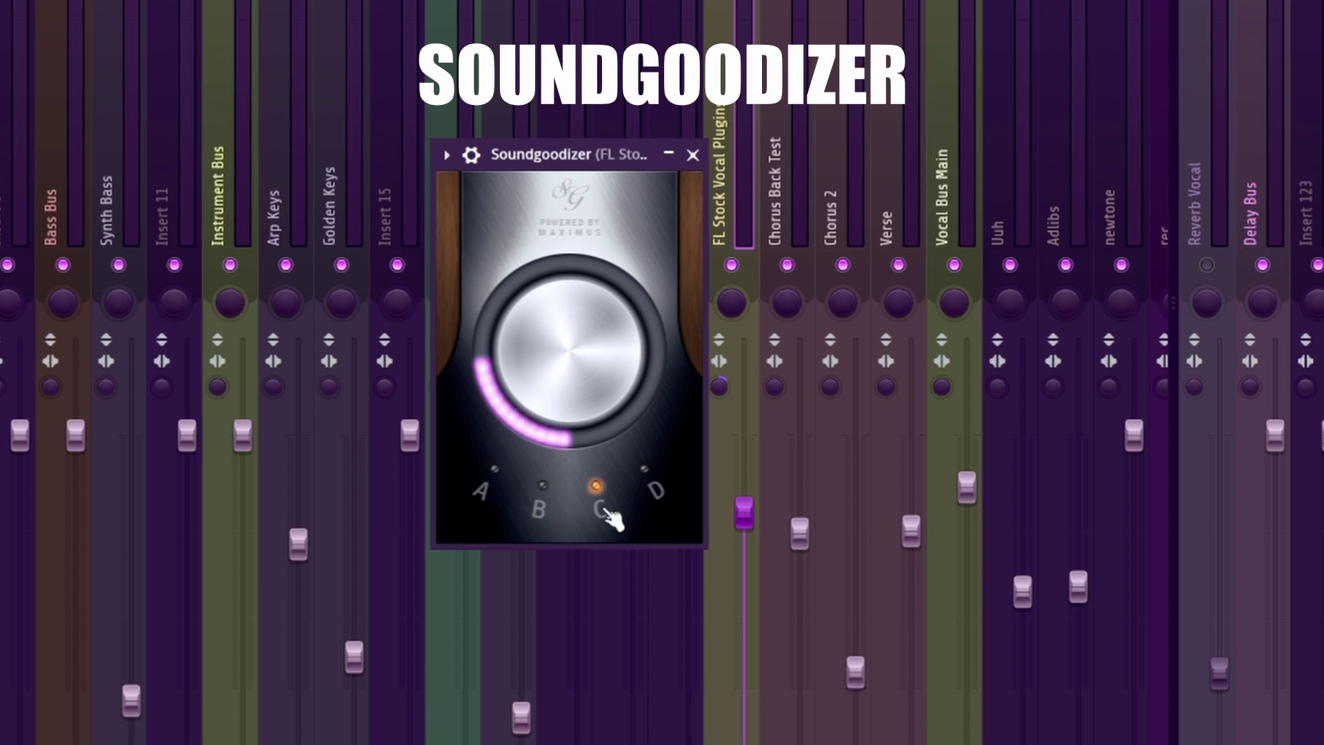
left_click(667, 497)
left_click(495, 506)
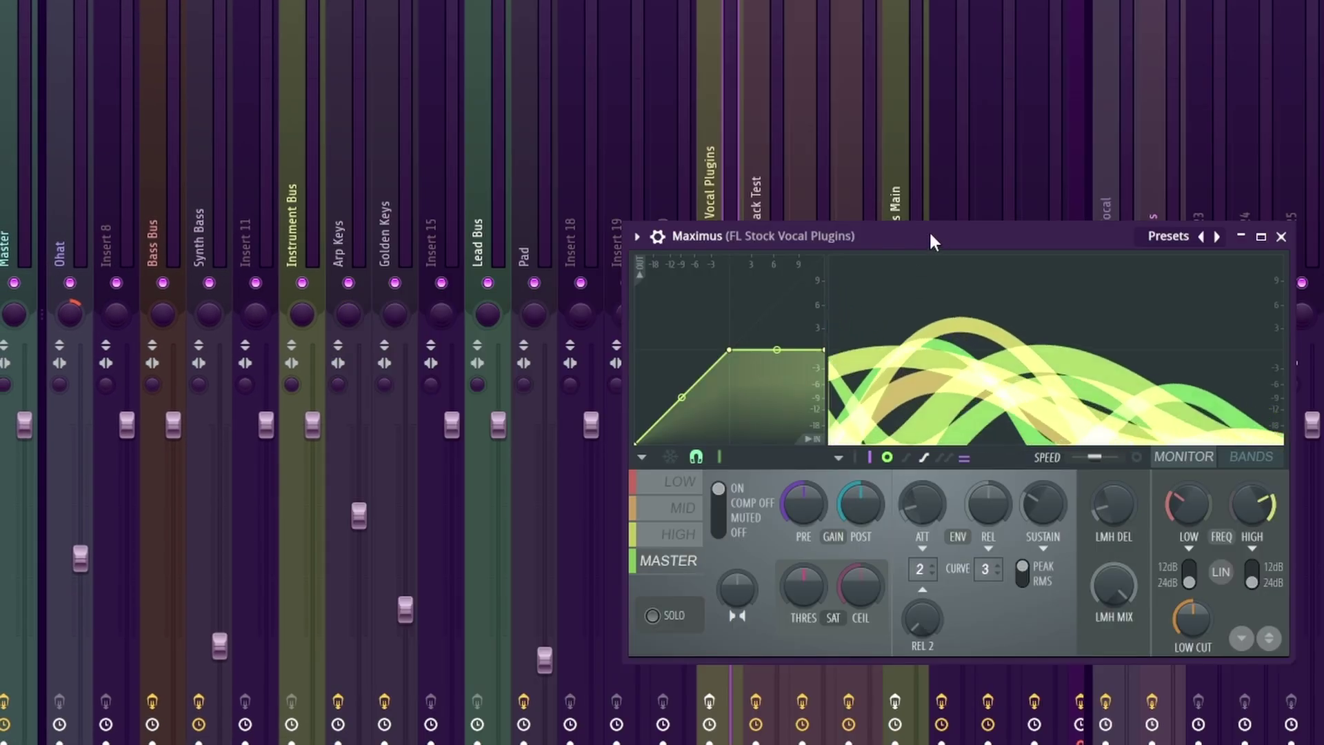
Load preset 'a' from Maximus's Soundgoodizer presets.
left_click_drag(931, 237, 511, 233)
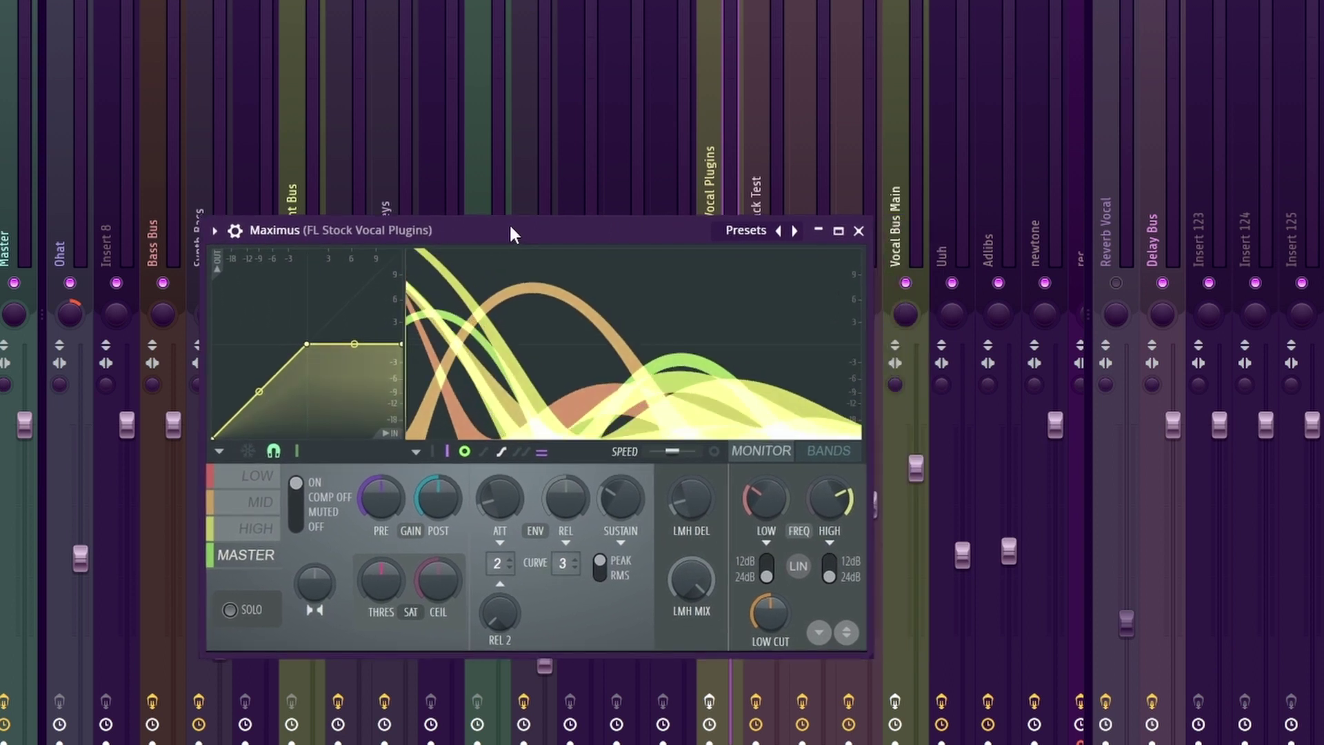
left_click(736, 232)
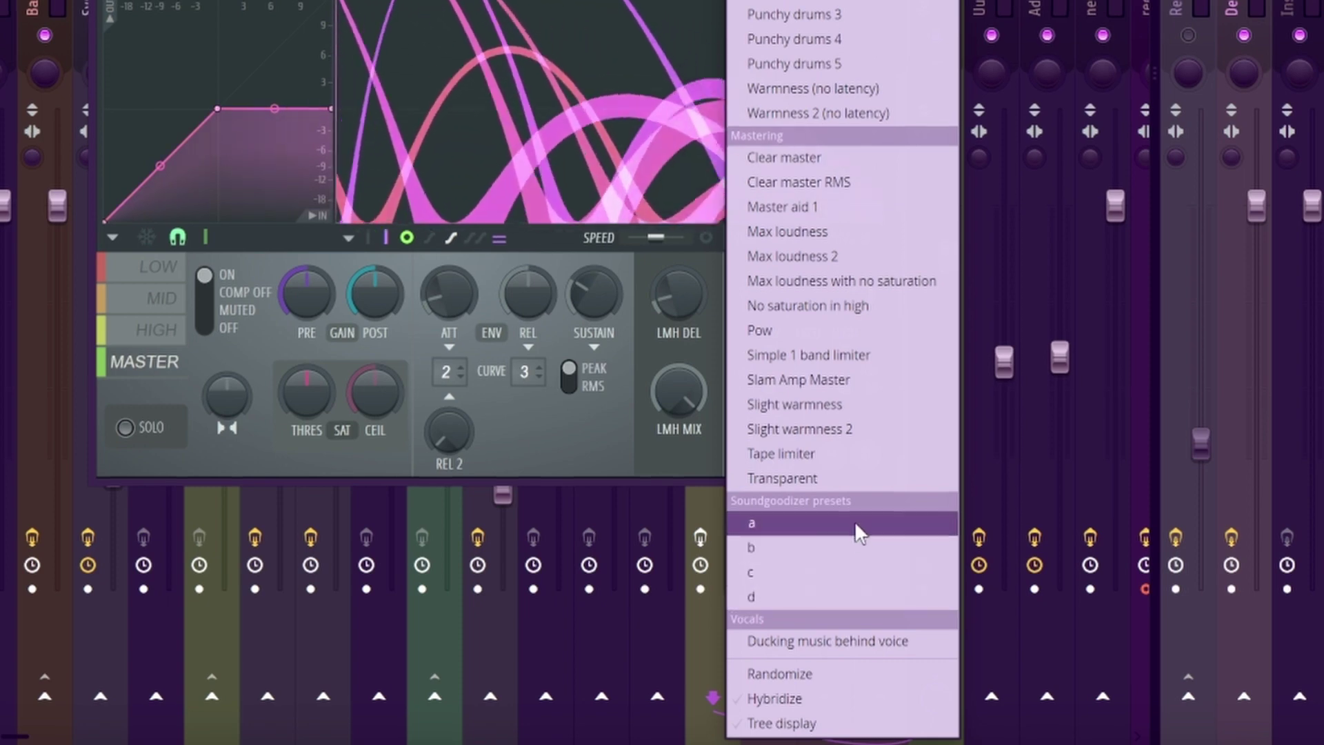
left_click(854, 523)
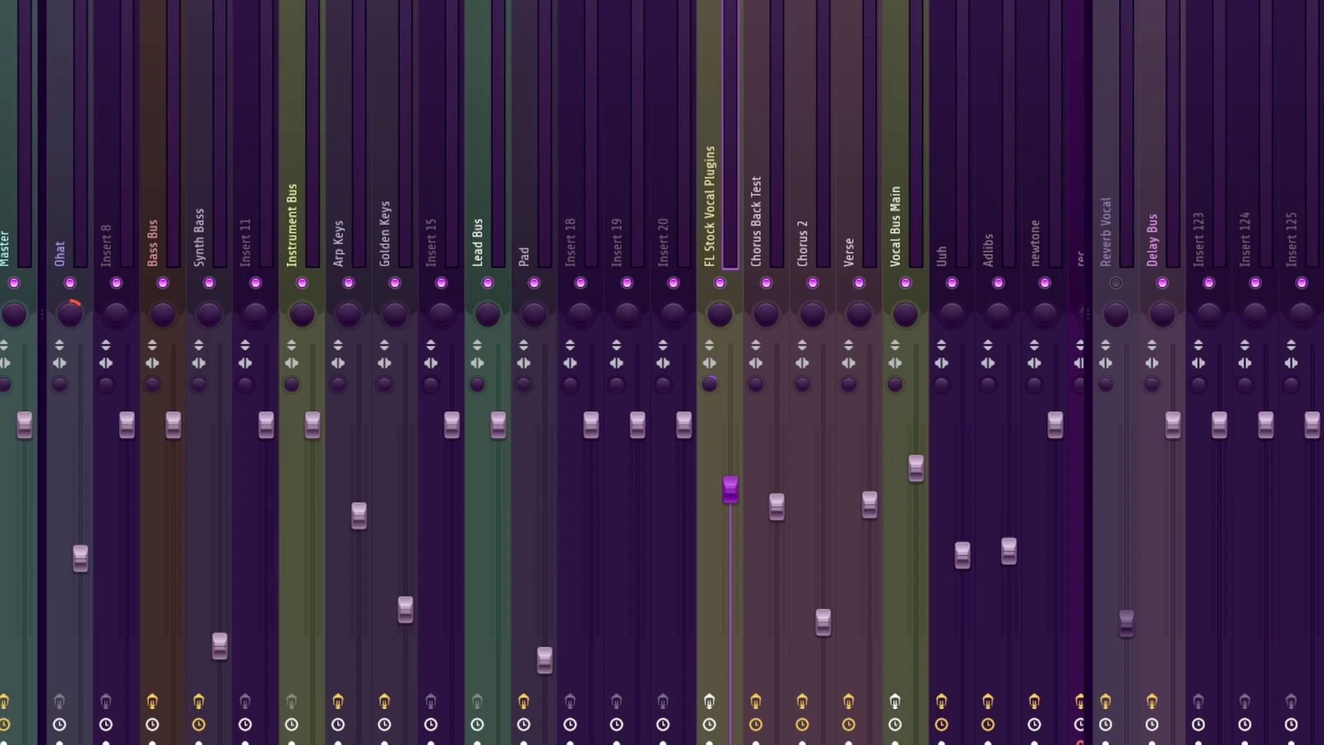
Slide band 5 of the second parametric EQ 2 toward about 1.4 kHz for a gentle mid lift.
left_click_drag(792, 134, 598, 187)
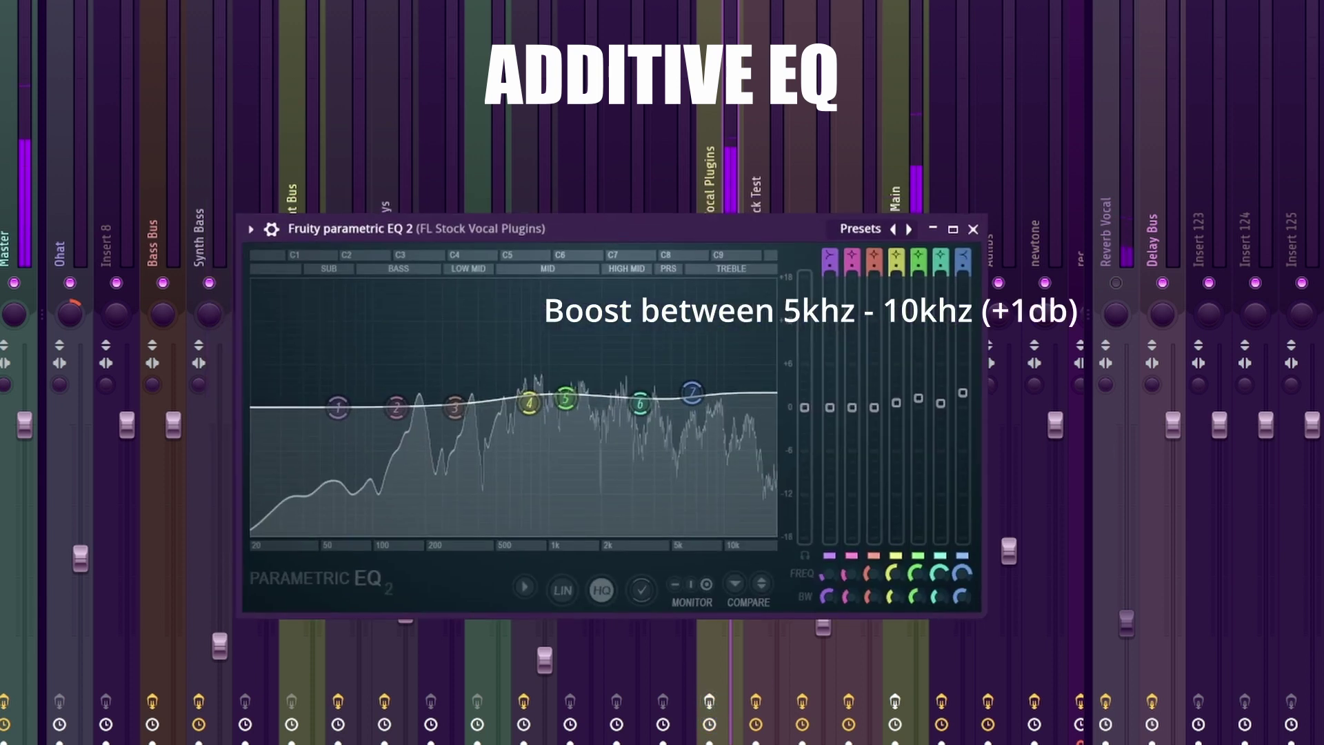
left_click_drag(555, 216, 558, 237)
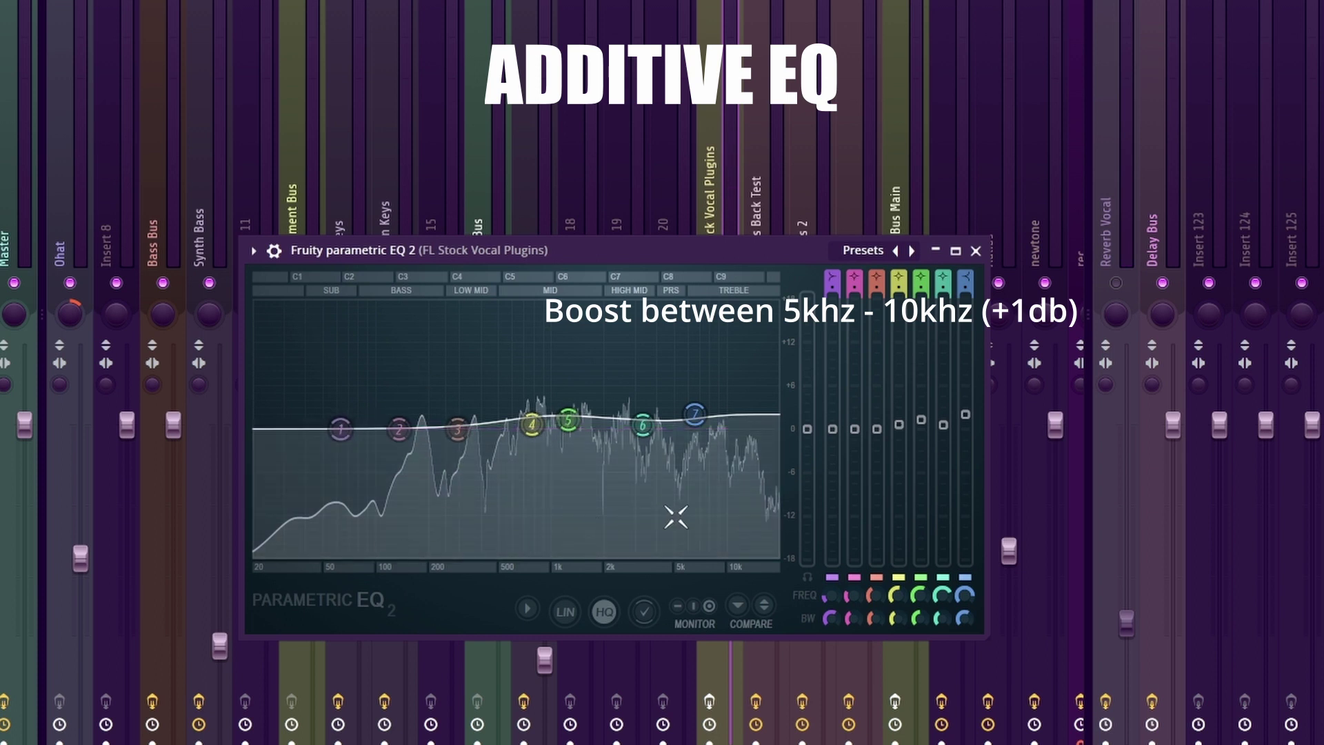
left_click_drag(645, 251, 606, 216)
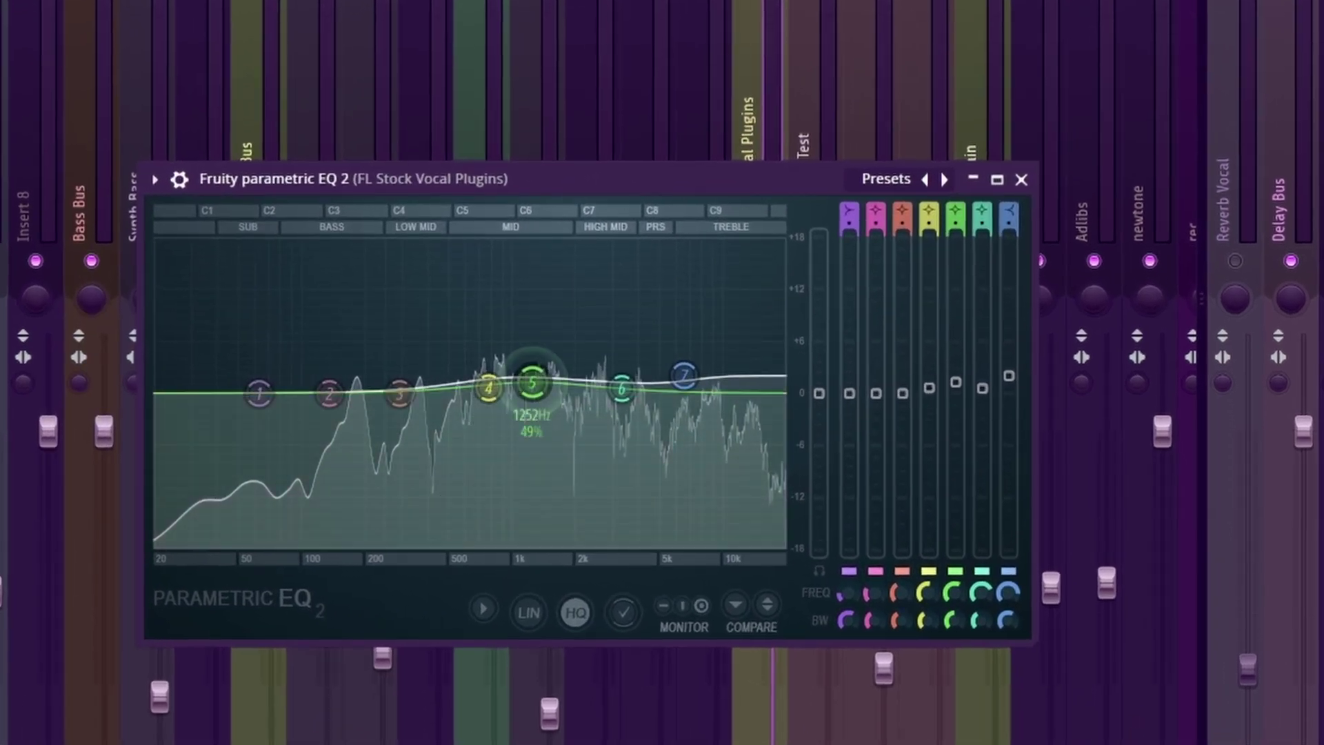
mouse_move(531, 381)
left_mouse_down()
mouse_move(549, 379)
mouse_move(490, 377)
mouse_move(525, 377)
left_mouse_up()
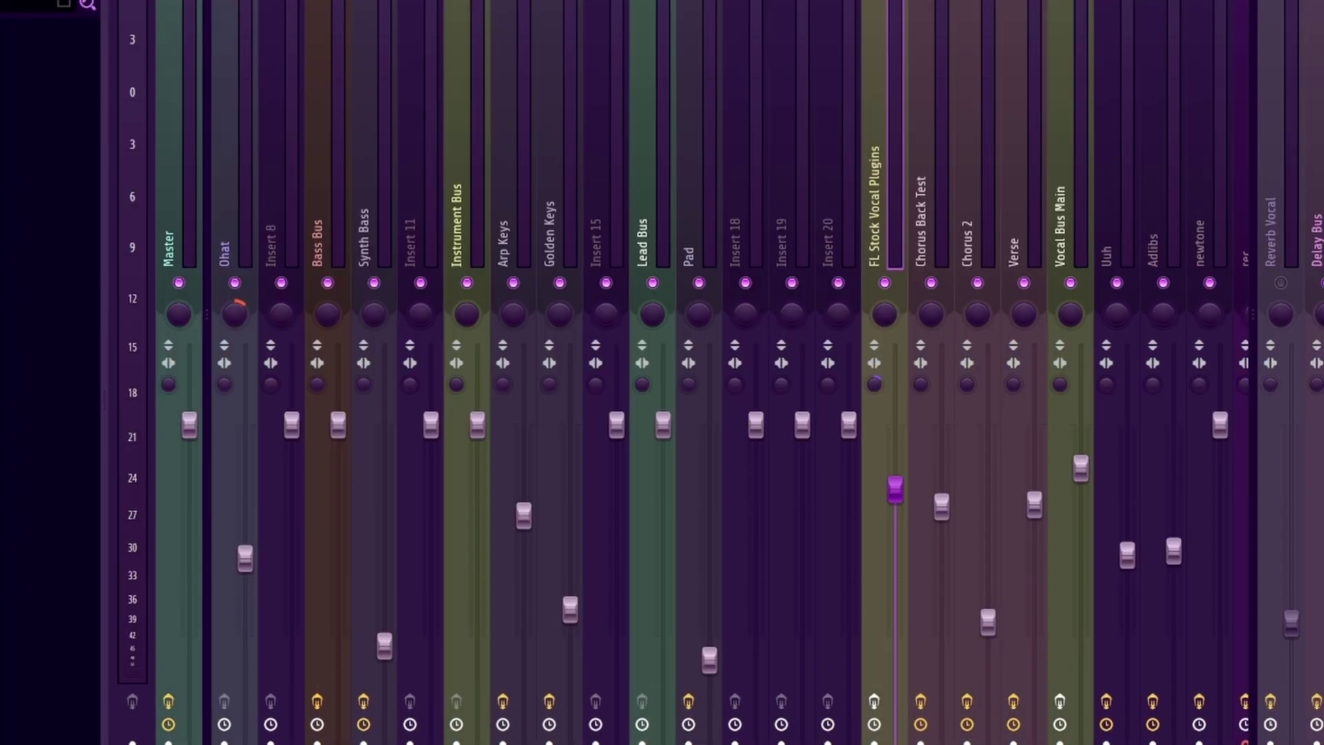
Turn the Fruity Blood Overdrive PRE AMP knob down to its minimum.
left_click_drag(977, 207, 914, 213)
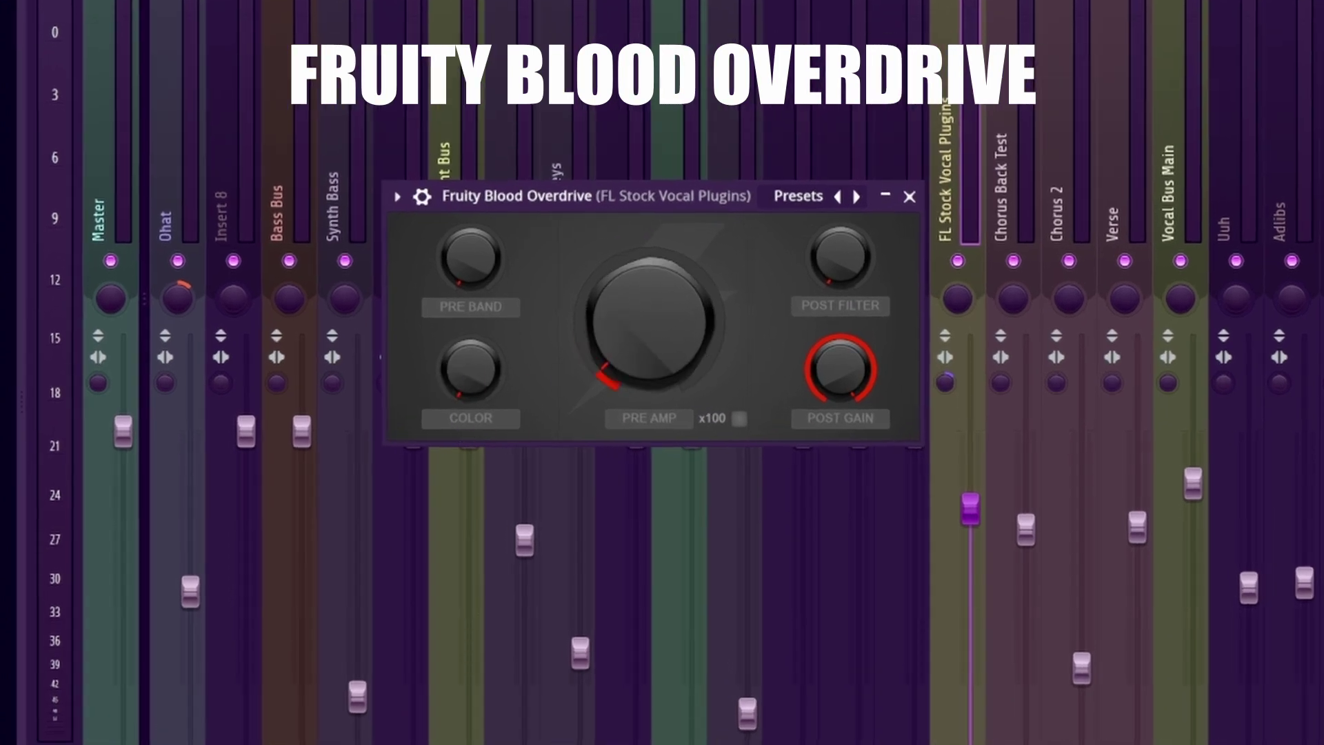
left_click_drag(648, 369, 648, 386)
left_click_drag(562, 211, 607, 315)
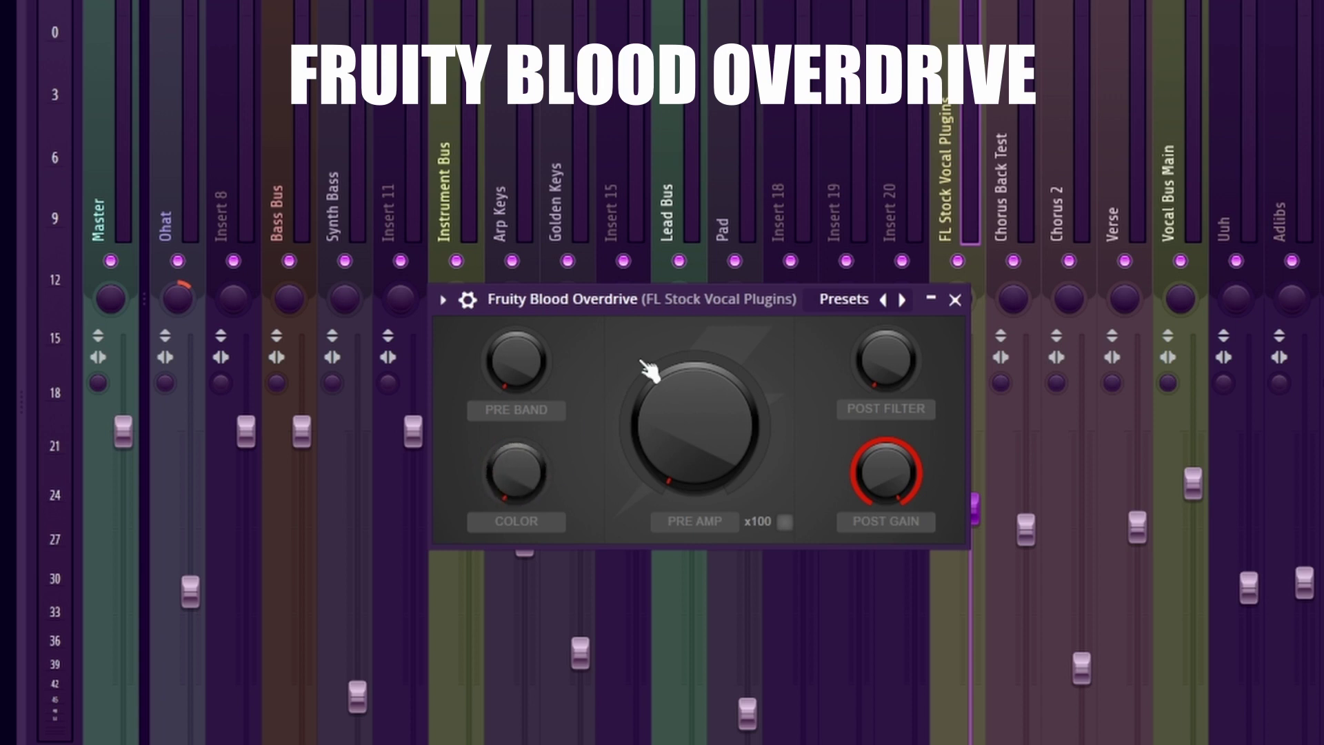
left_click_drag(713, 303, 741, 254)
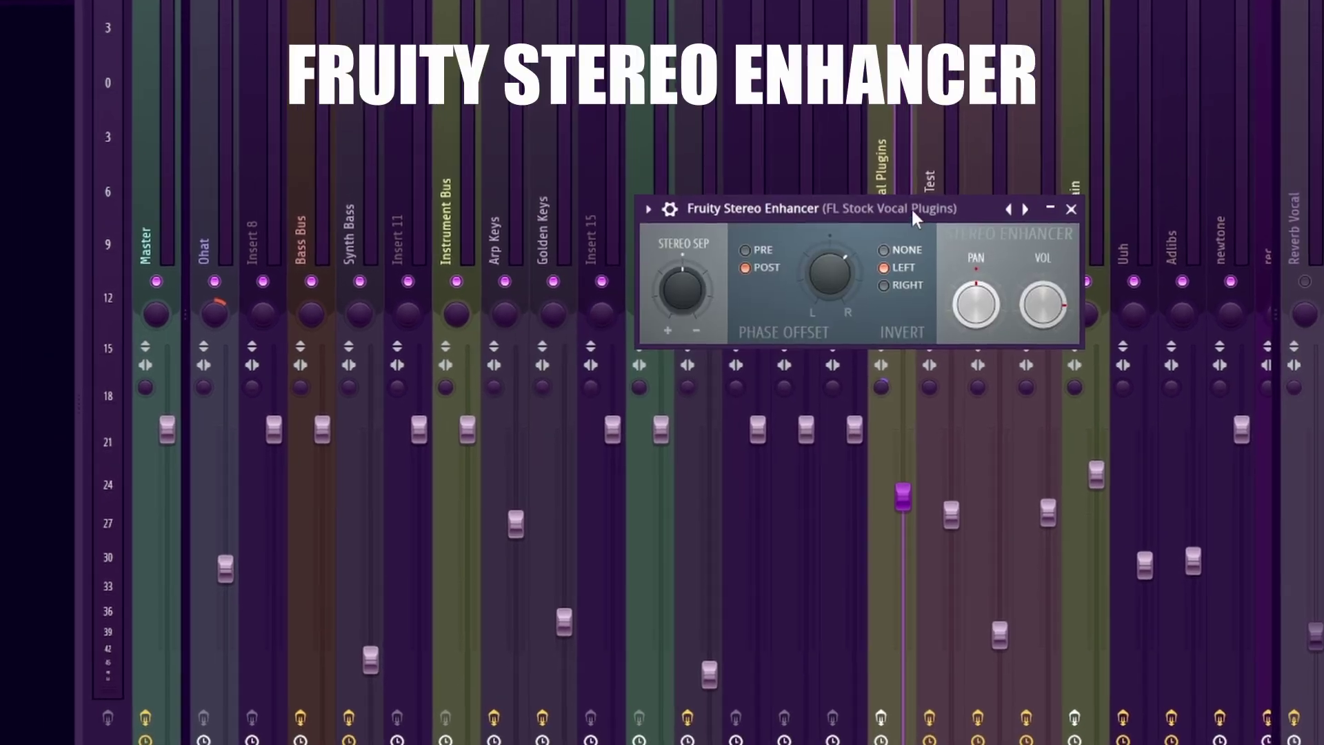
Set Fruity Stereo Enhancer's phase offset to 2ms (right), keeping invert on Left.
left_click_drag(911, 213, 808, 267)
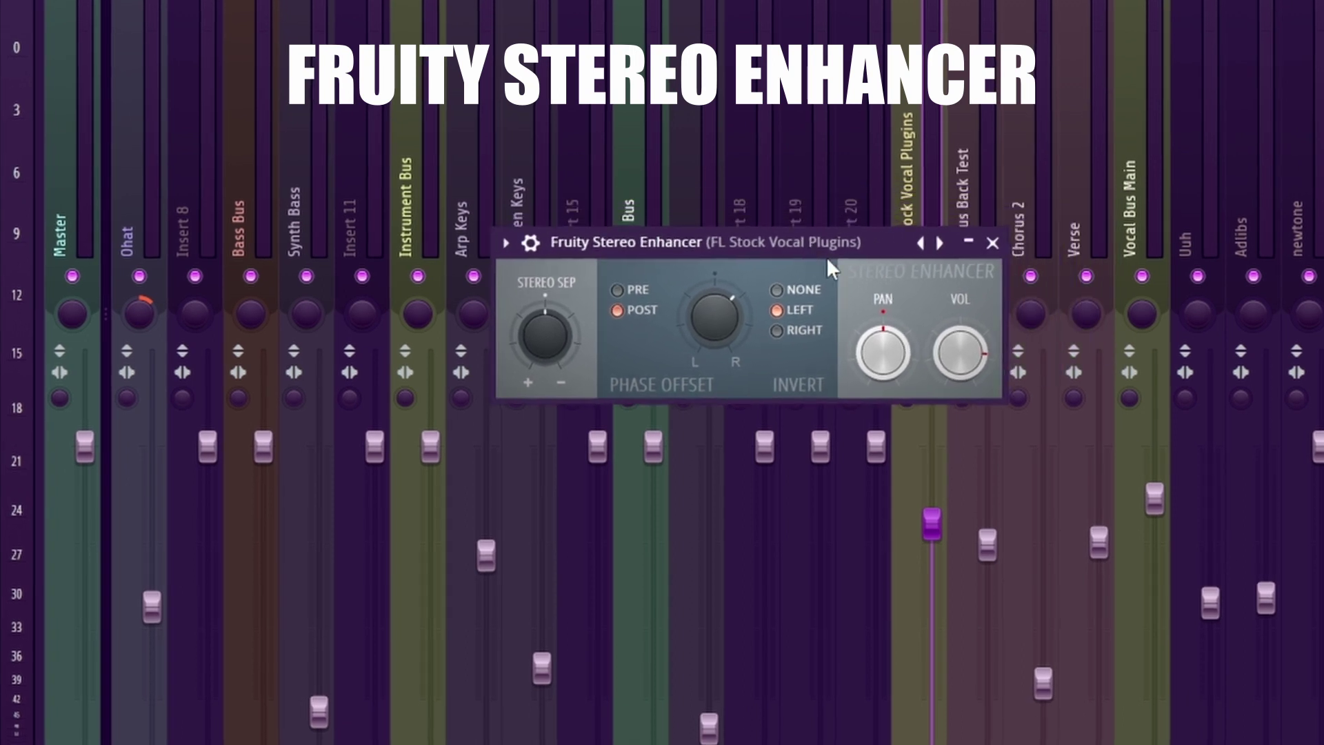
left_click_drag(701, 313, 701, 324)
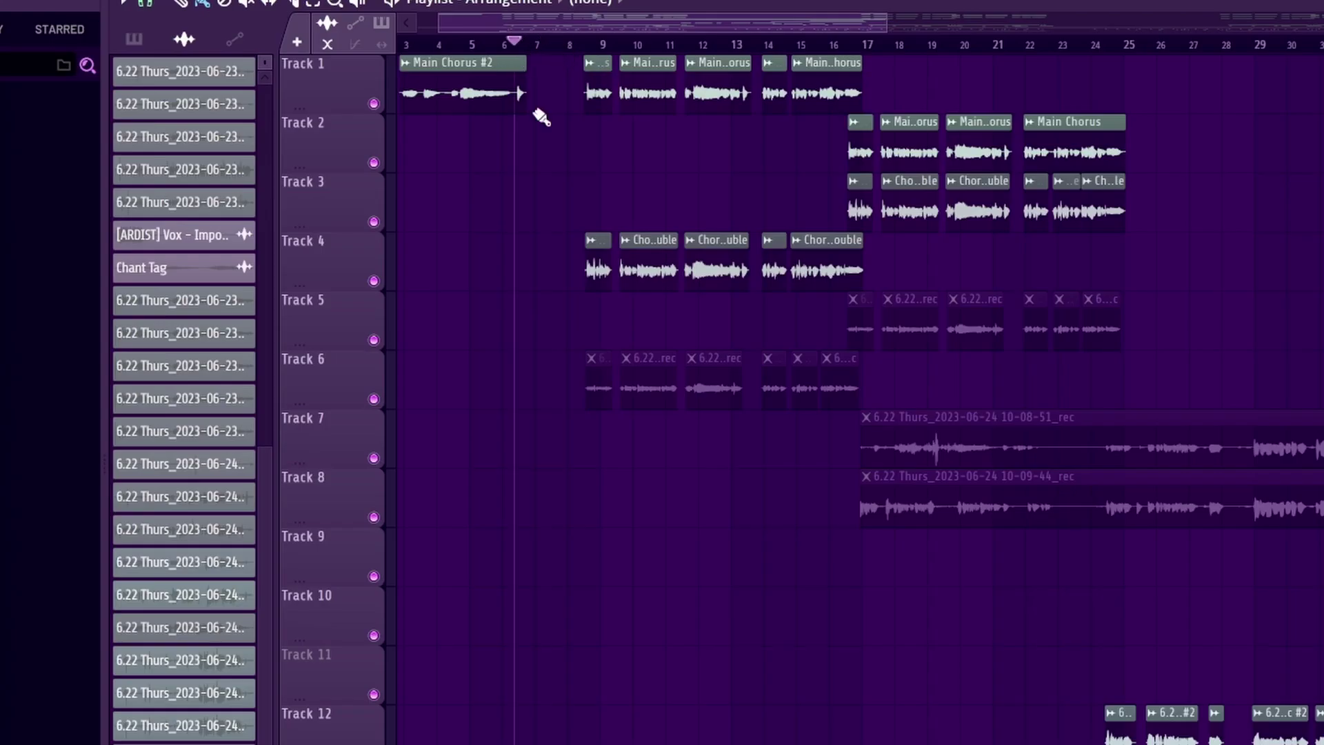
Place the Playlist playhead near bar 8 and start playback.
scroll(542, 118, "down", 5)
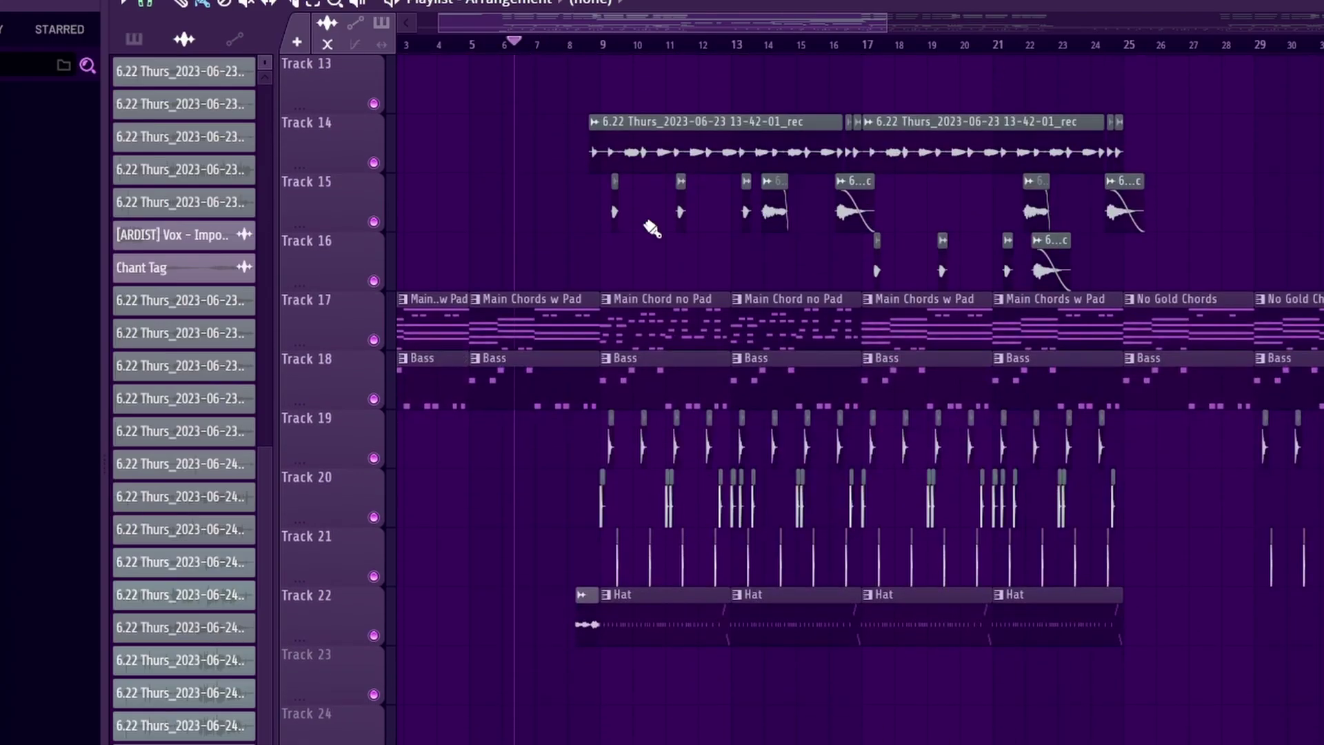
scroll(654, 216, "down", 3)
scroll(608, 173, "up", 5)
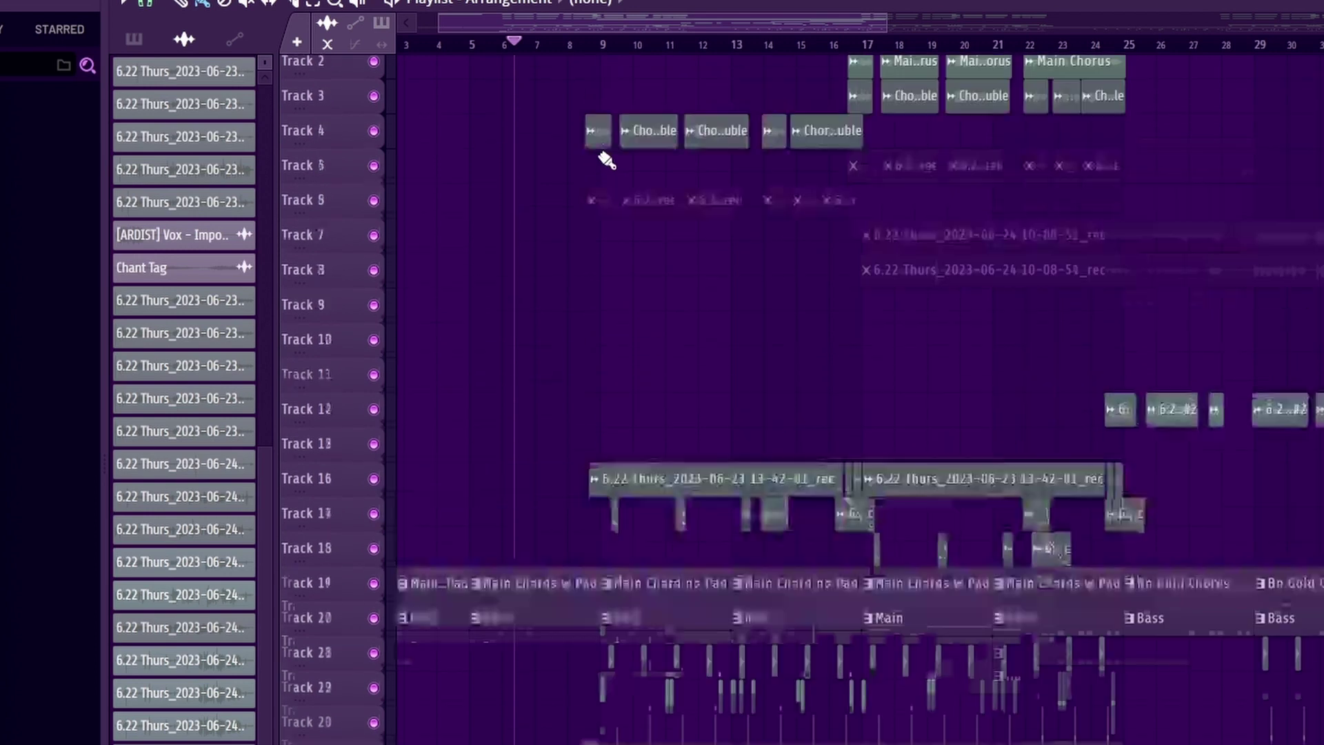
left_click_drag(558, 43, 576, 59)
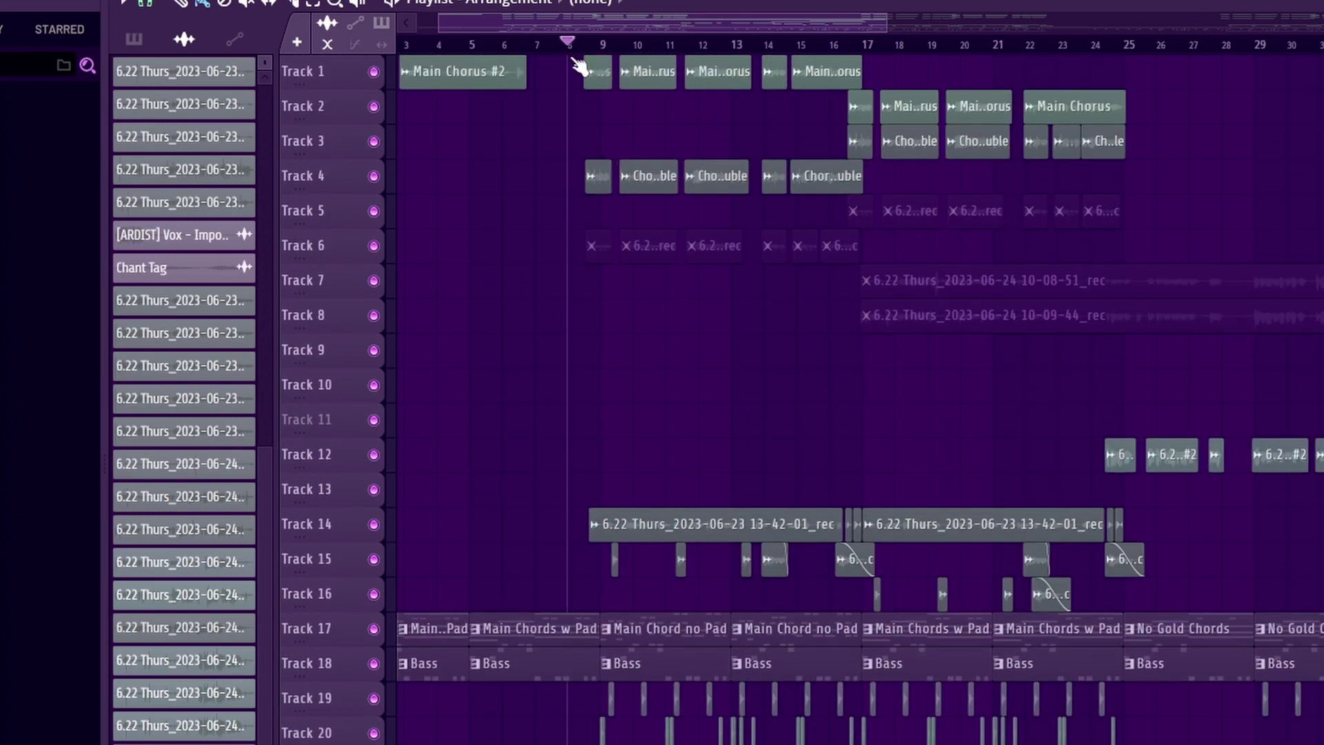
key("space")
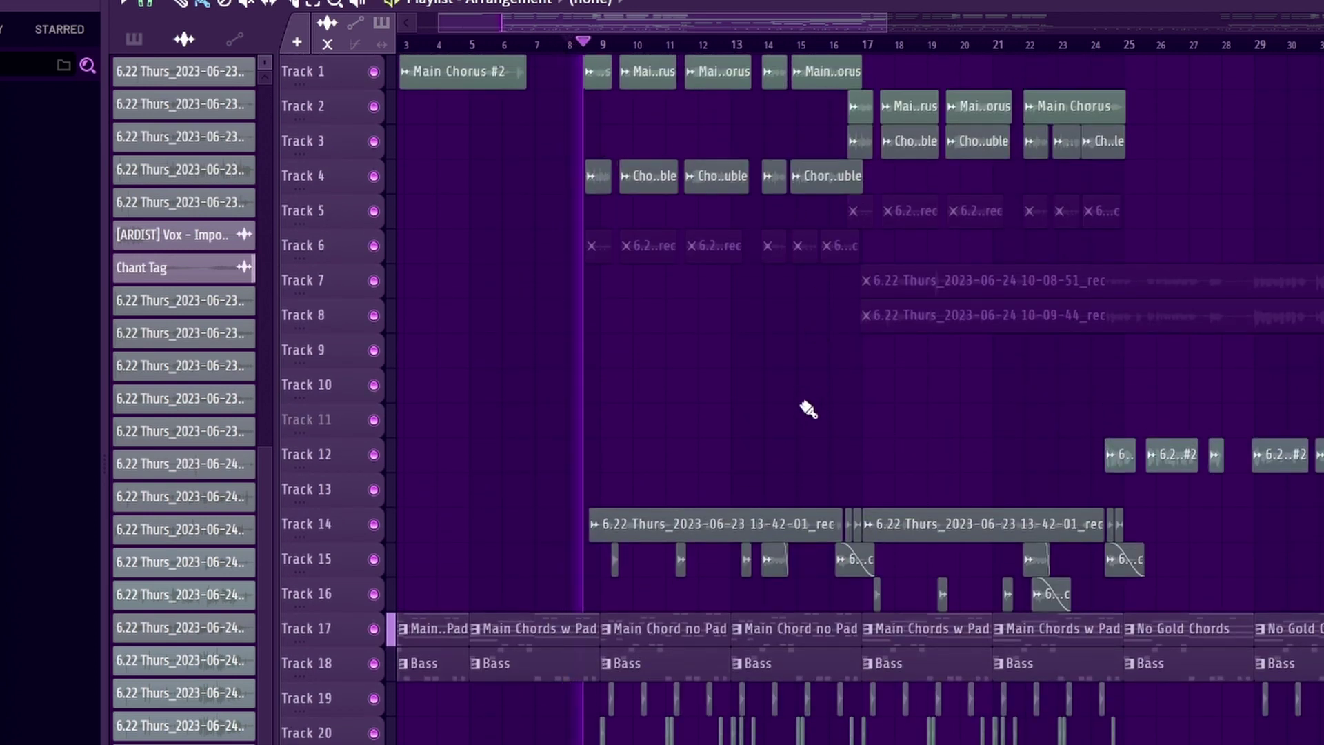